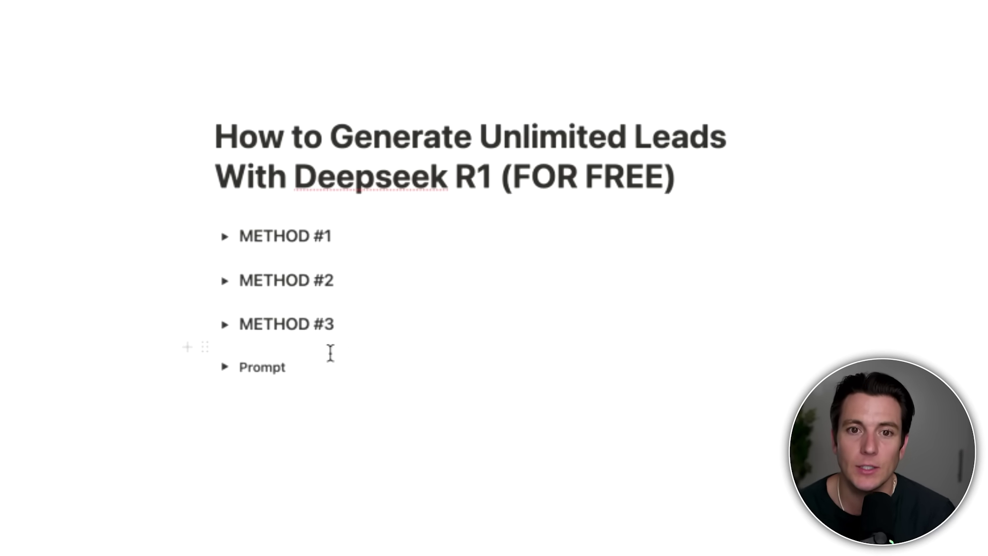
Search Google for 'gym' and bring up the Advanced Search form.
click(225, 236)
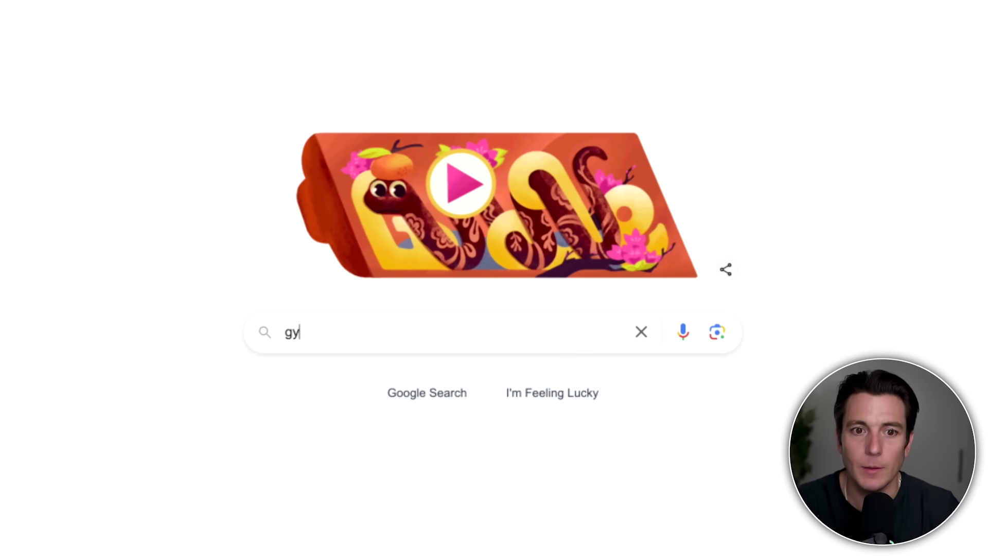
text(m)
key(Return)
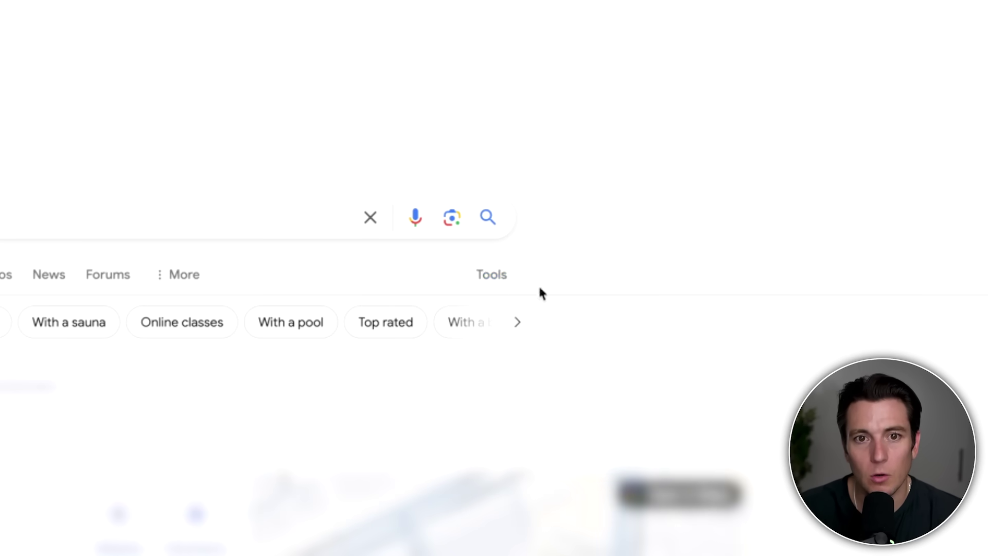
click(502, 282)
click(463, 232)
click(291, 201)
text(@gmail.com)
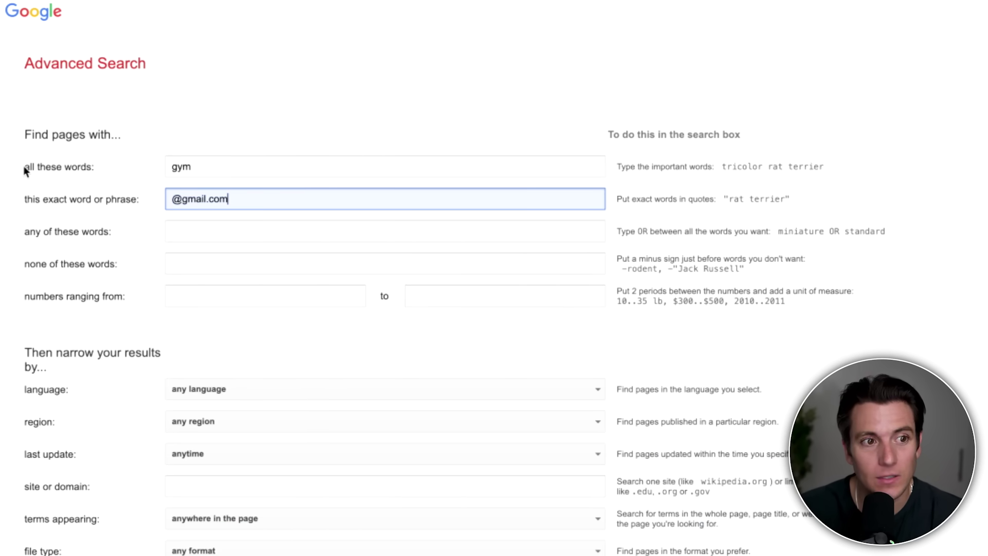
drag(33, 200, 262, 201)
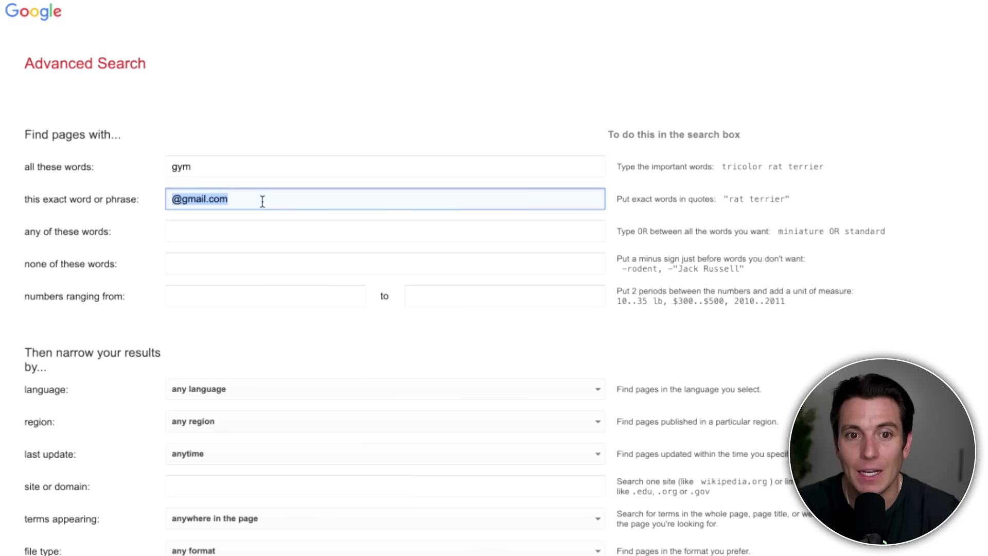
click(416, 184)
scroll(407, 178, down, 8)
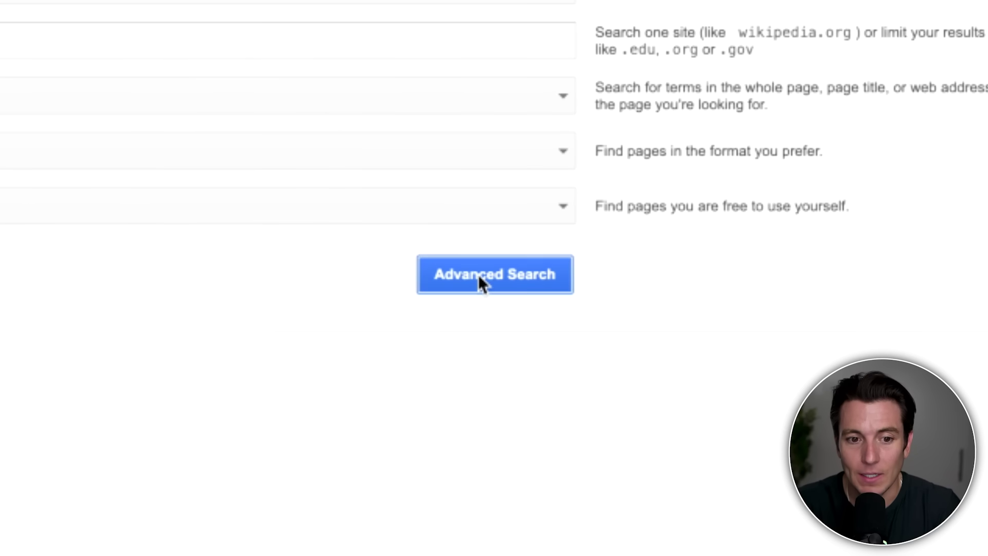
click(477, 273)
scroll(352, 489, down, 5)
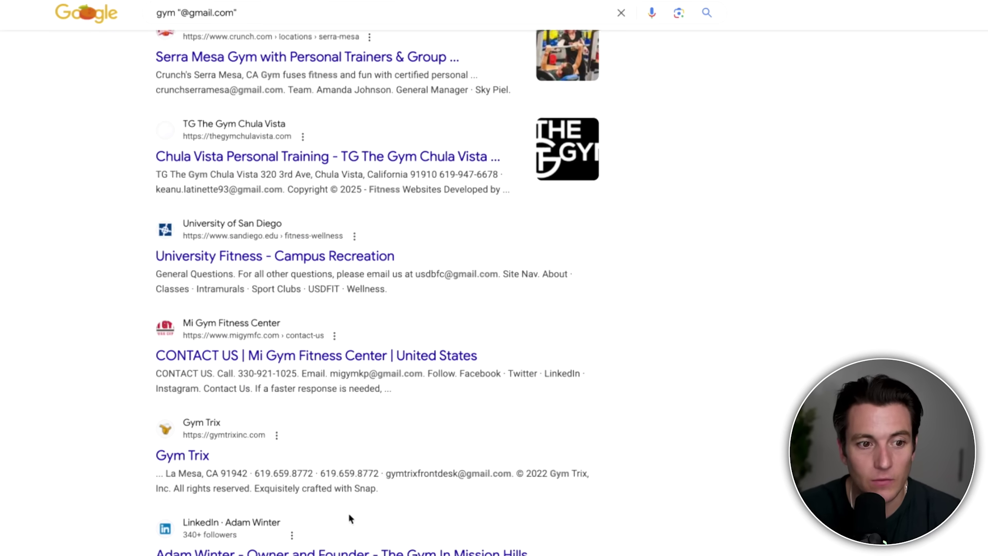
scroll(348, 510, down, 4)
scroll(348, 510, up, 2)
scroll(349, 509, down, 2)
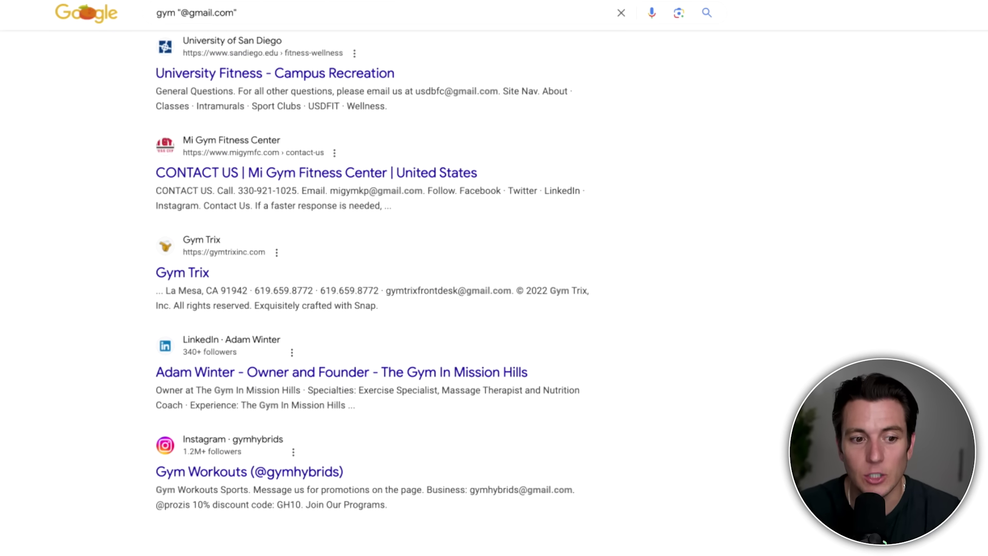
scroll(286, 518, up, 1)
scroll(280, 366, up, 4)
scroll(271, 363, up, 4)
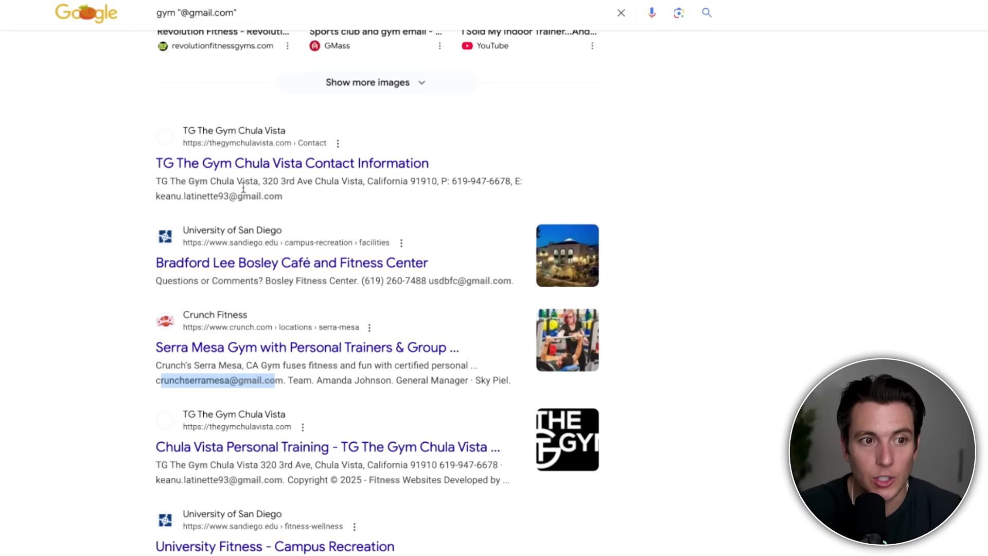
scroll(305, 211, down, 7)
scroll(316, 234, down, 3)
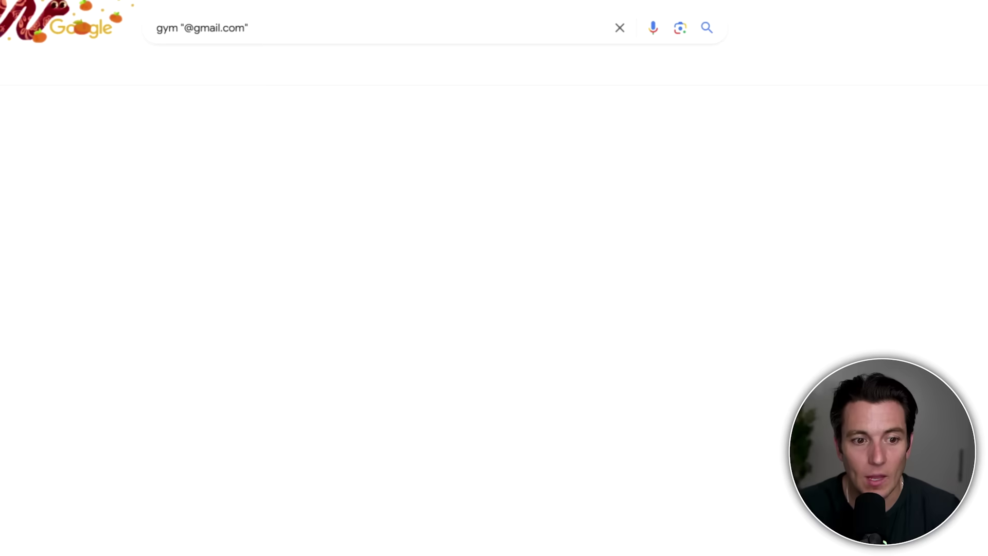
scroll(375, 294, down, 12)
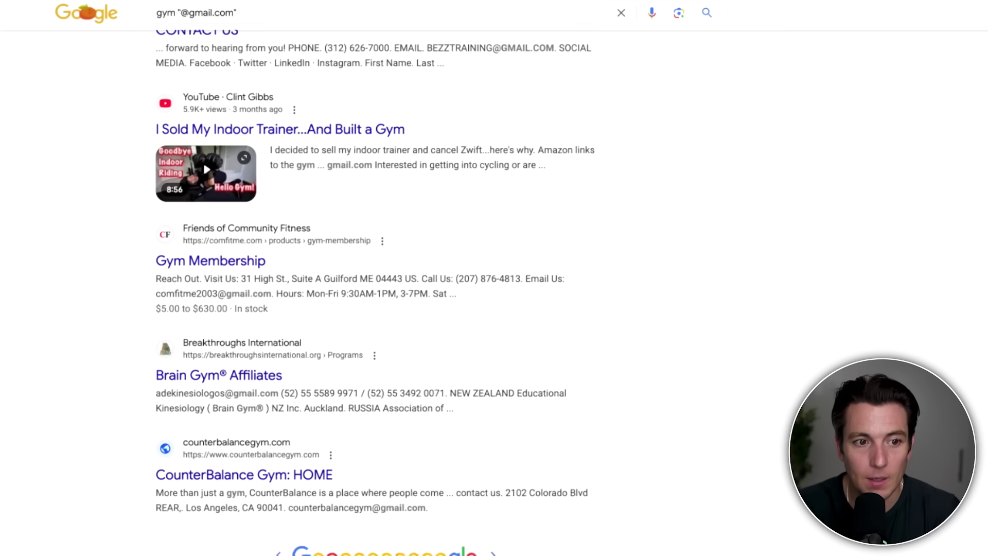
scroll(375, 293, up, 1)
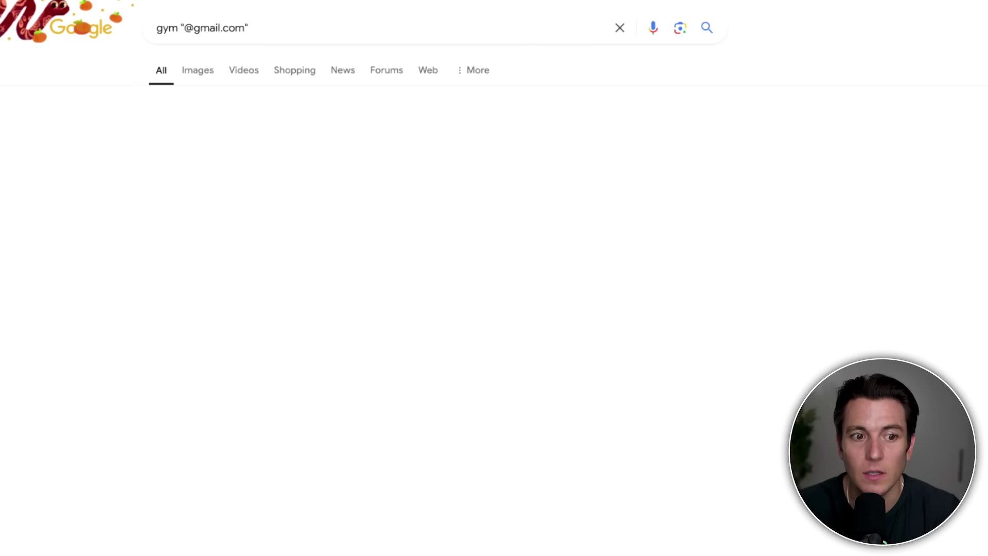
scroll(375, 294, down, 10)
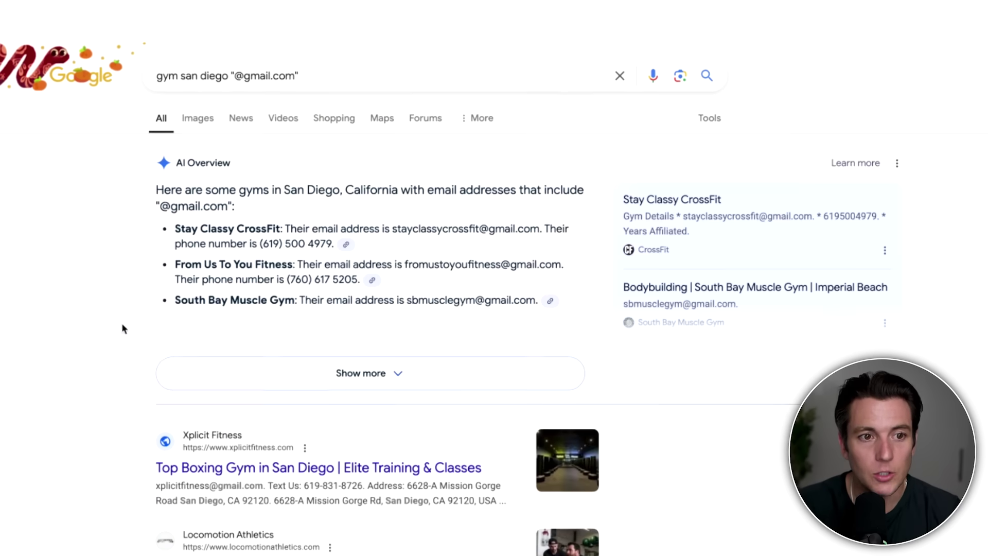
scroll(129, 329, down, 3)
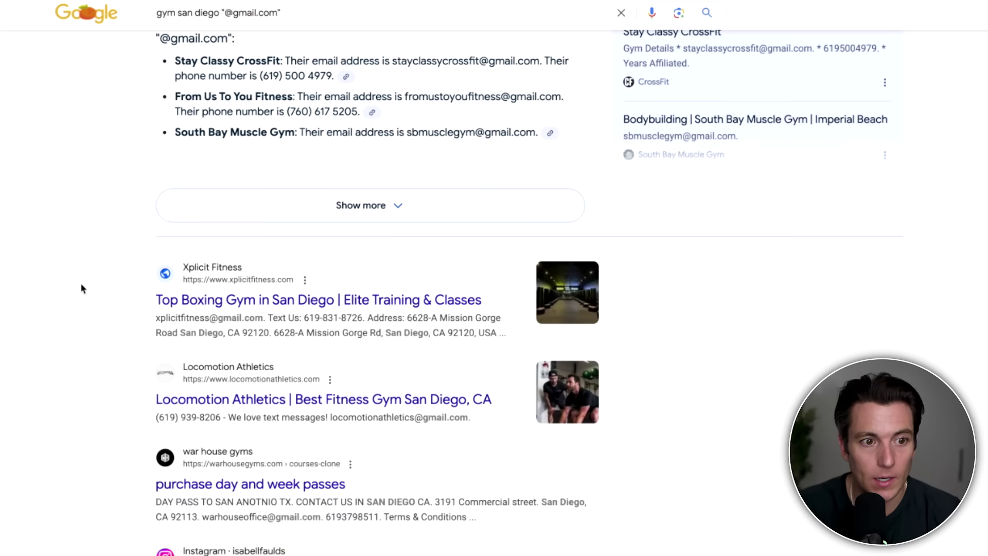
key(ctrl+a)
scroll(80, 283, down, 10)
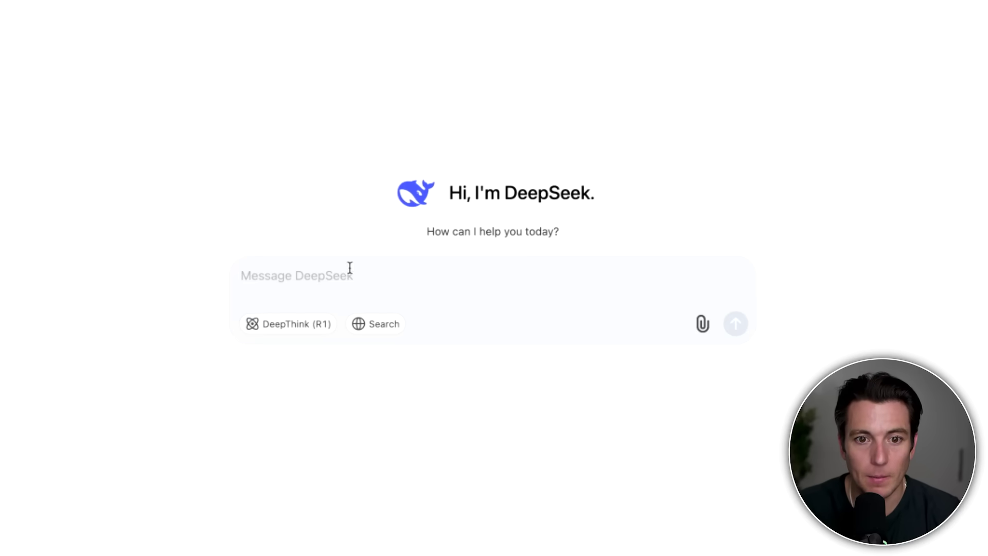
Paste the gym results into DeepSeek with the prompt to tabulate name, email, Instagram and phone.
click(350, 268)
key(ctrl+v)
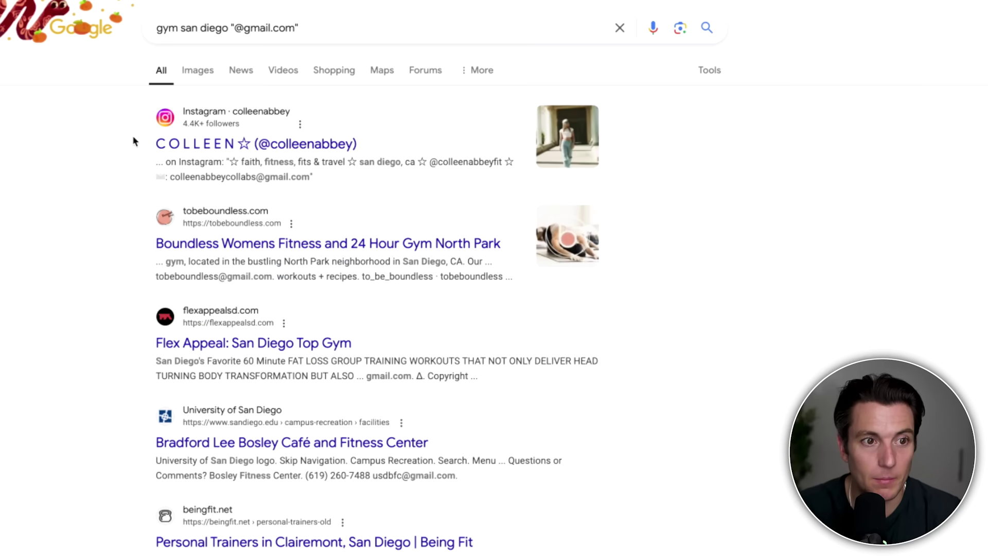
key(ctrl+a)
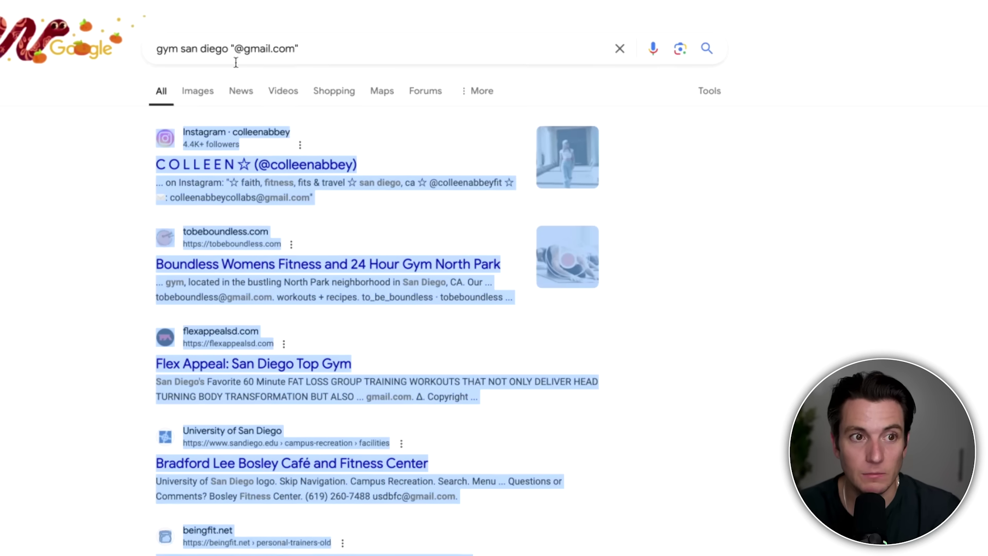
click(547, 64)
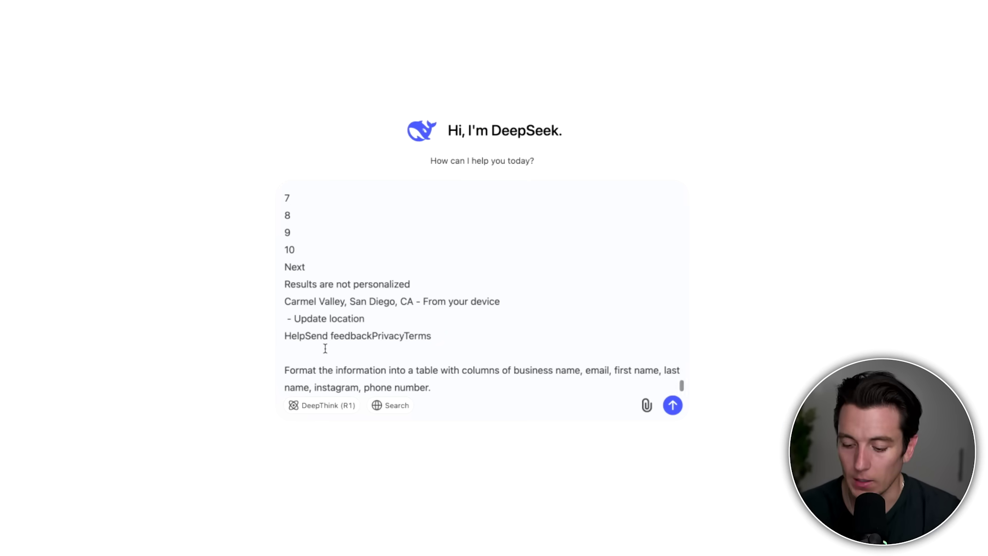
key(Return)
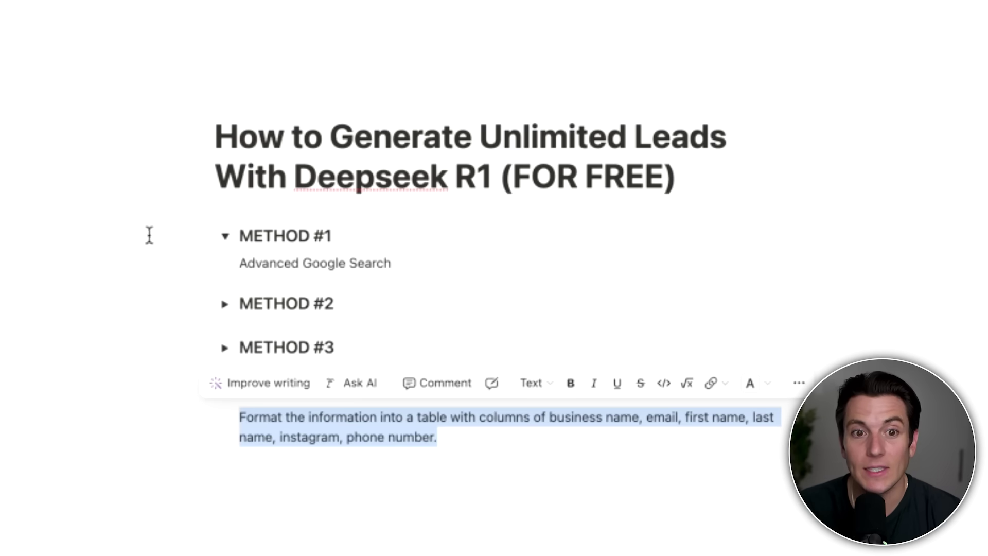
click(319, 263)
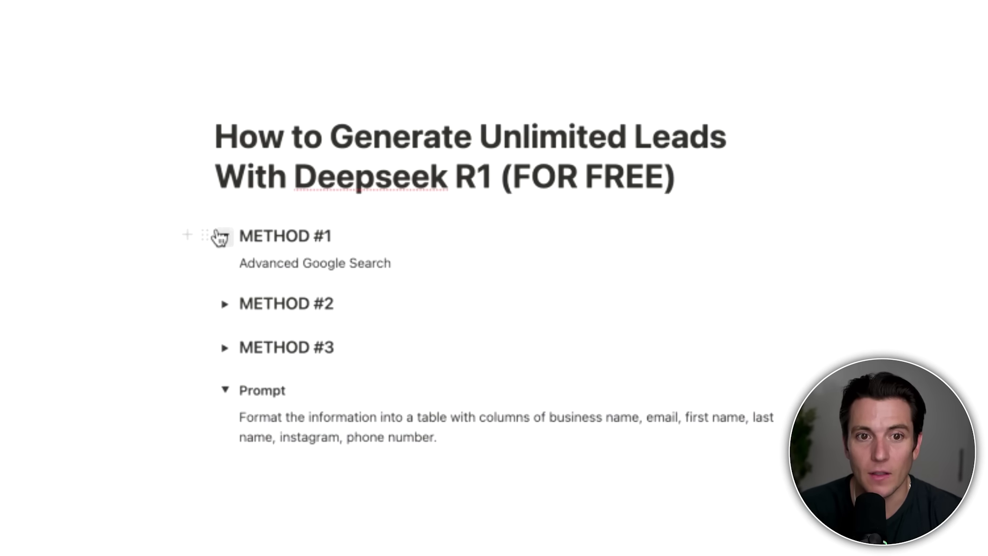
Collapse METHOD #1 and the Prompt section, and expand METHOD #2's niche directories.
click(223, 237)
click(223, 280)
click(225, 462)
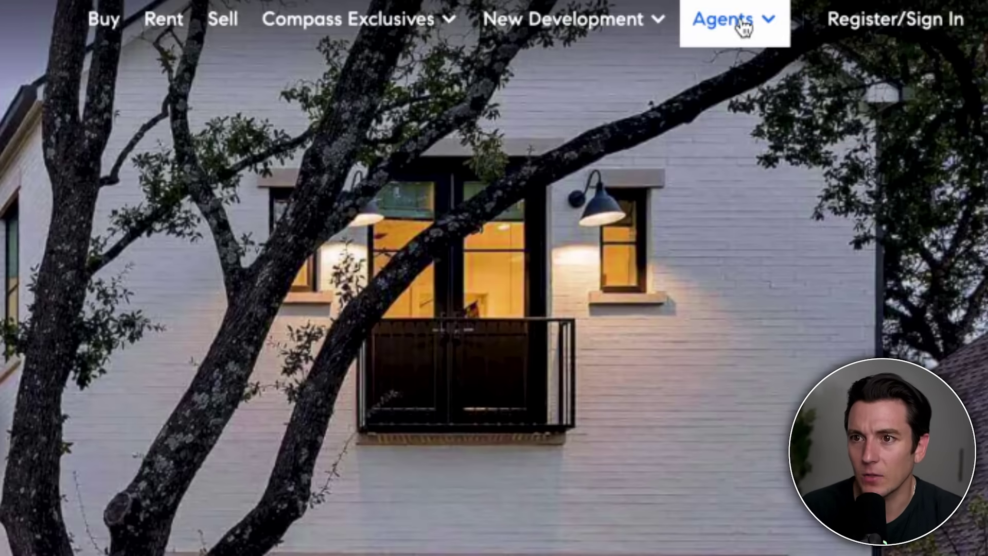
Search Compass's Find an Agent directory by location and pick the suggested area.
mouse_move(753, 24)
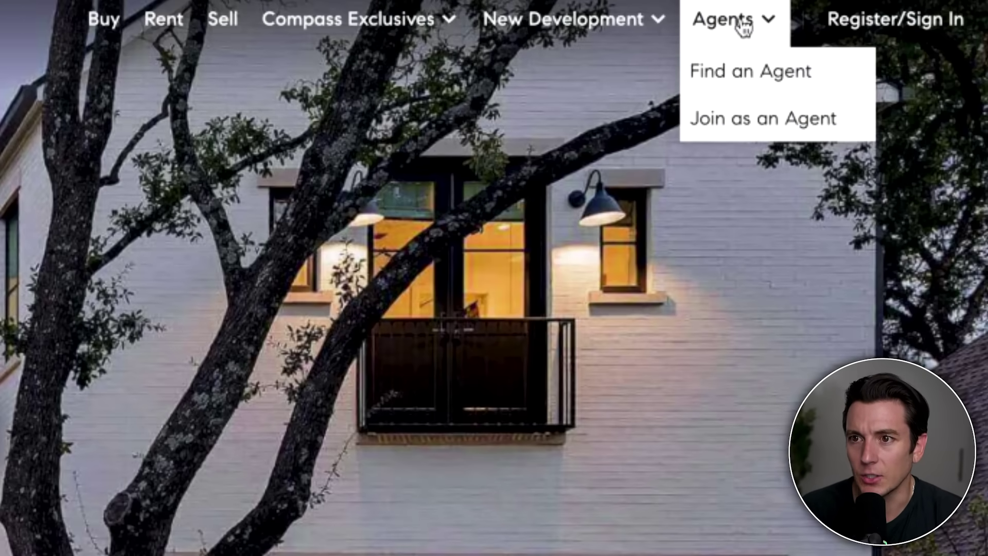
click(736, 78)
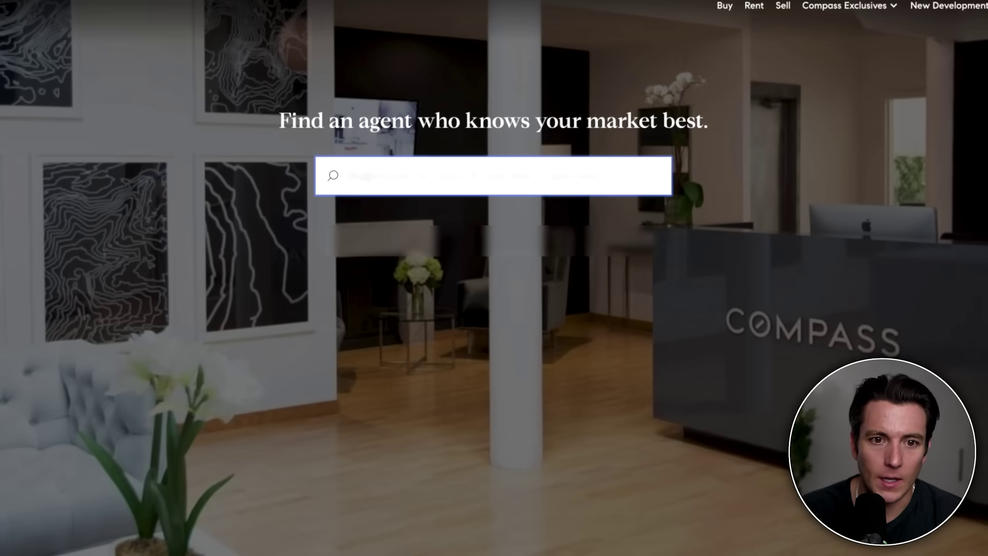
text(Napa)
key(Return)
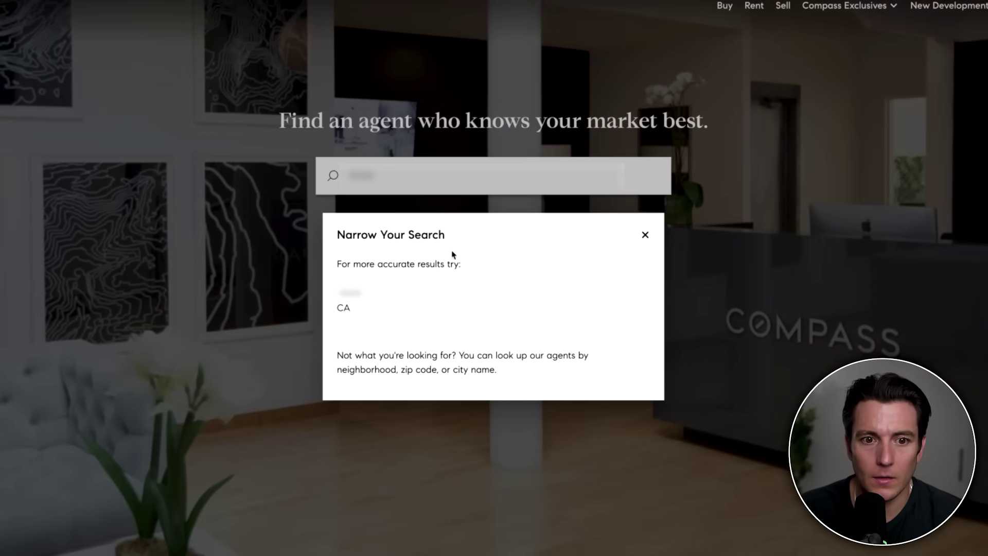
click(355, 293)
Select the San Diego agent cards for copying.
scroll(232, 258, down, 15)
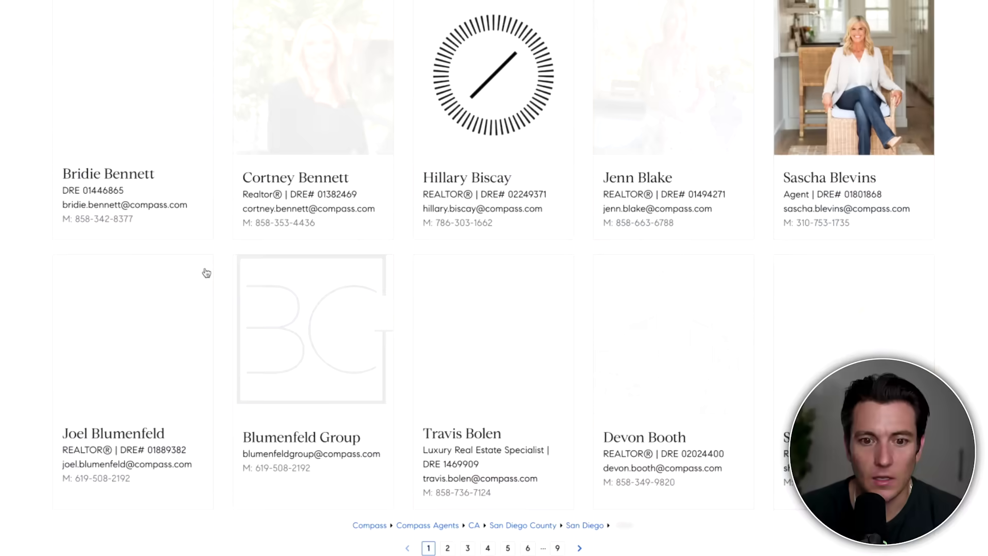
scroll(206, 273, up, 15)
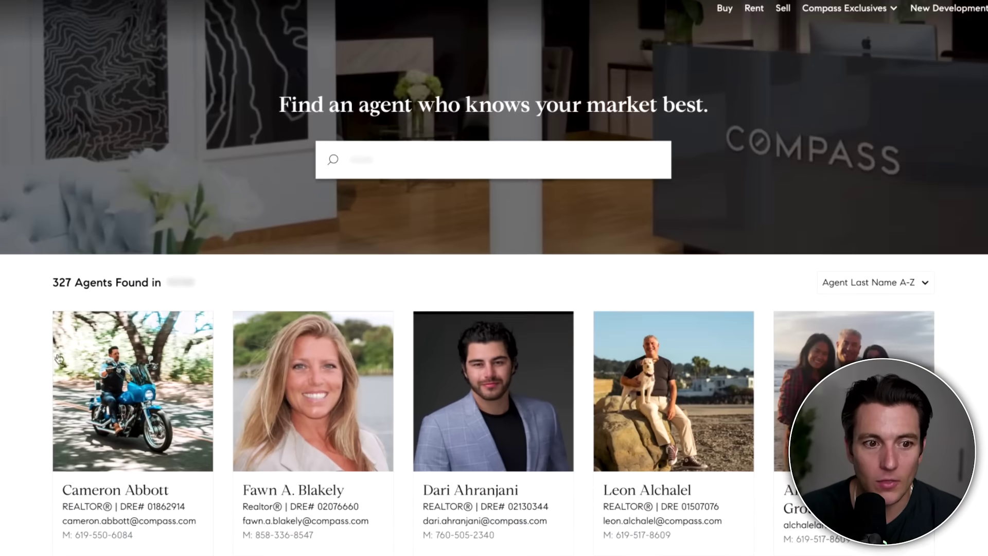
drag(59, 358, 825, 263)
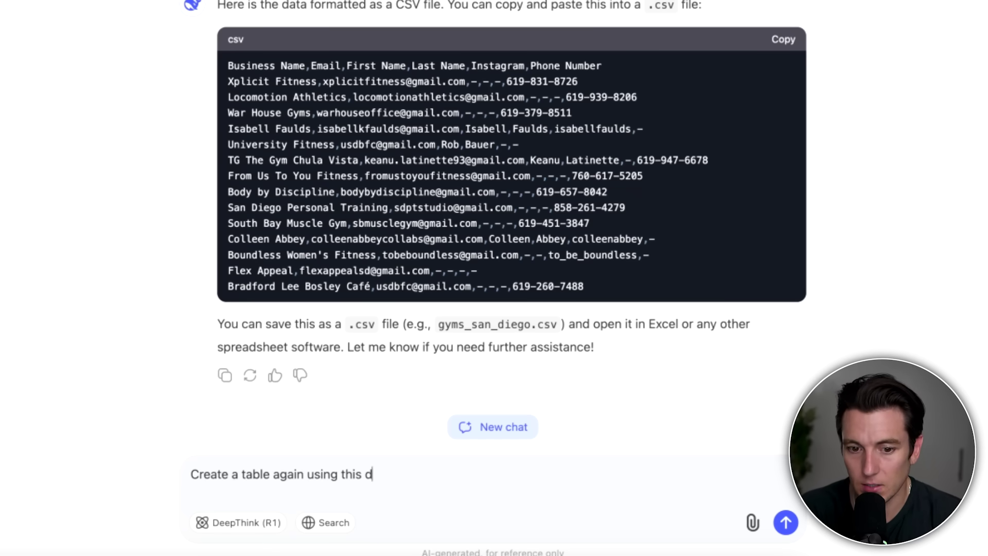
Paste the Compass agent data into DeepSeek and send the table request.
key(ctrl+v)
key(Return)
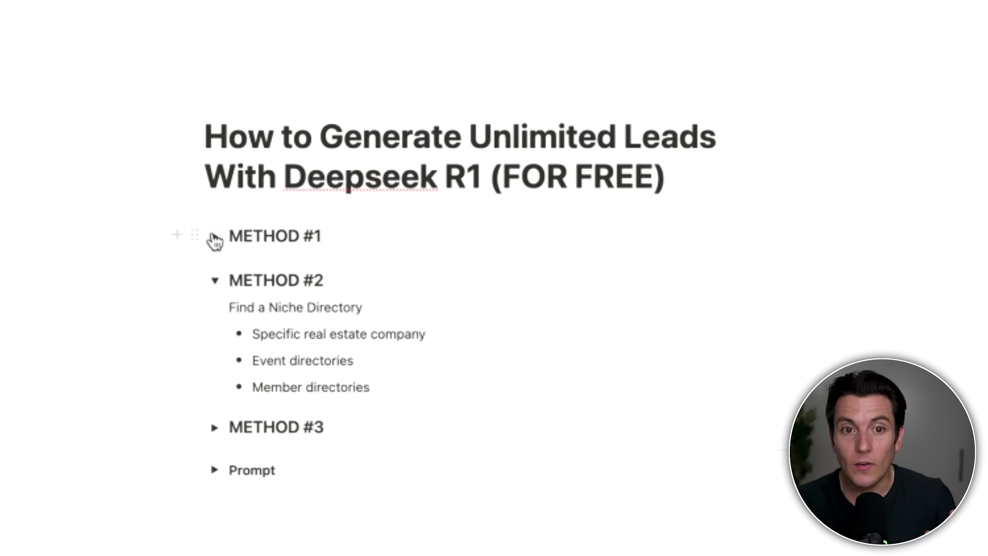
Show METHOD #3's Find a Broad Directory bullets (YP, BBB and etc.) and begin a BBB category search.
click(214, 238)
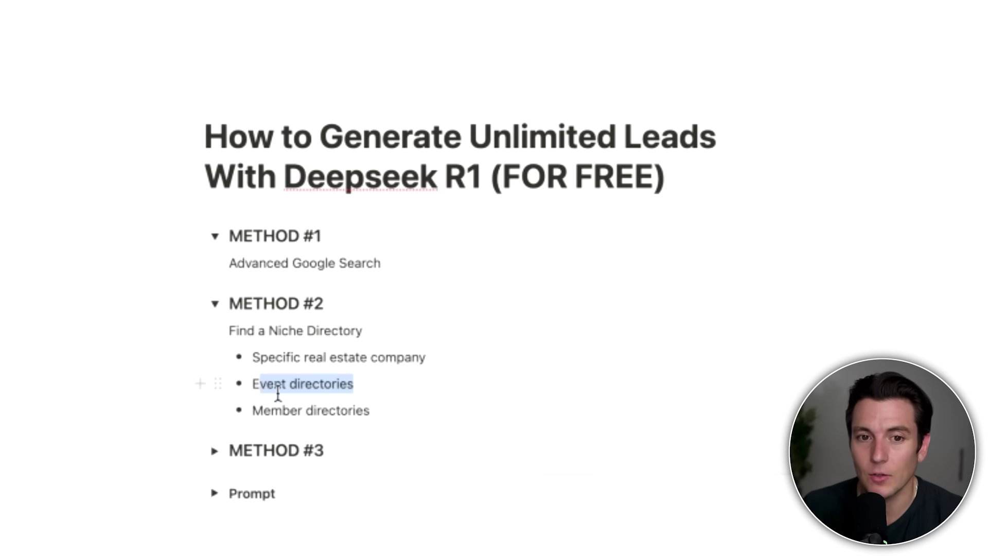
drag(384, 411, 275, 407)
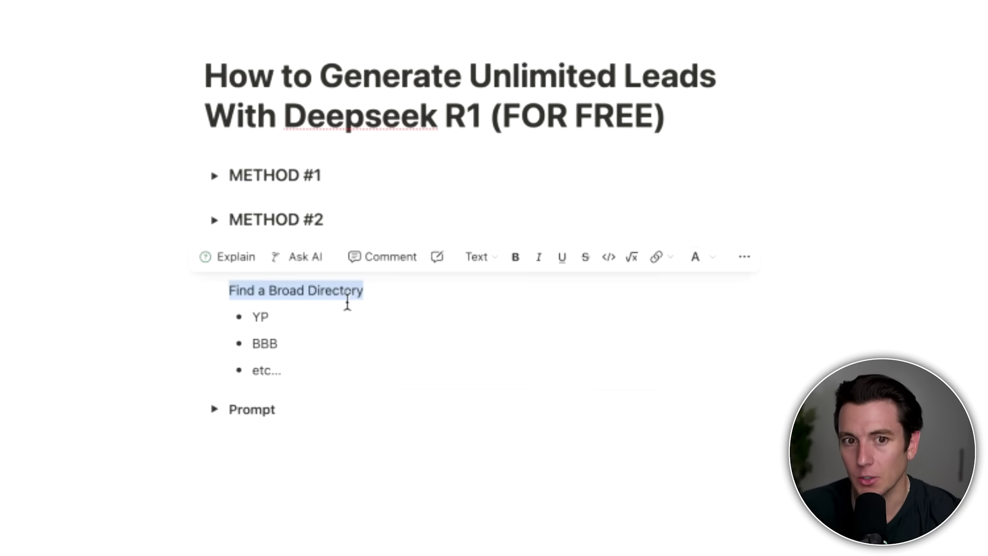
click(362, 290)
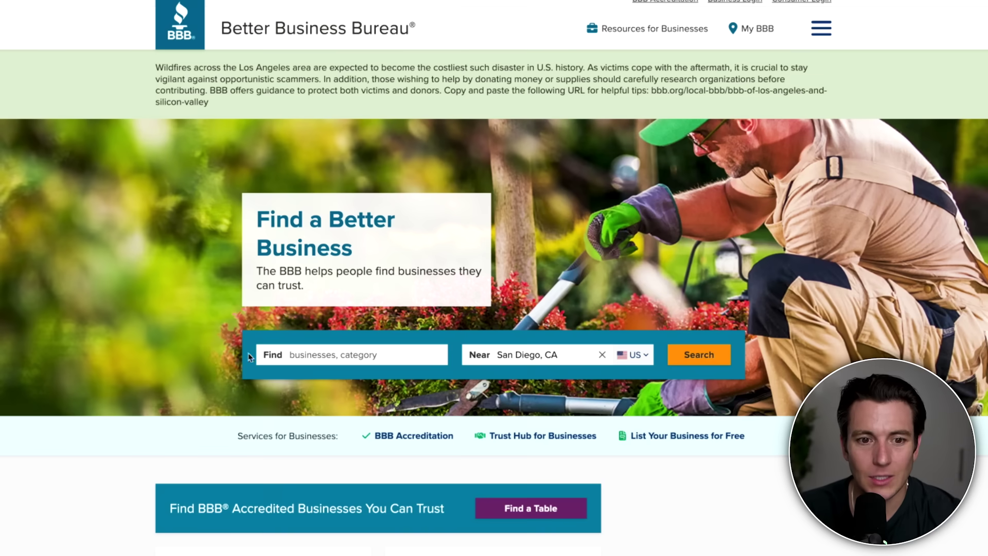
click(306, 356)
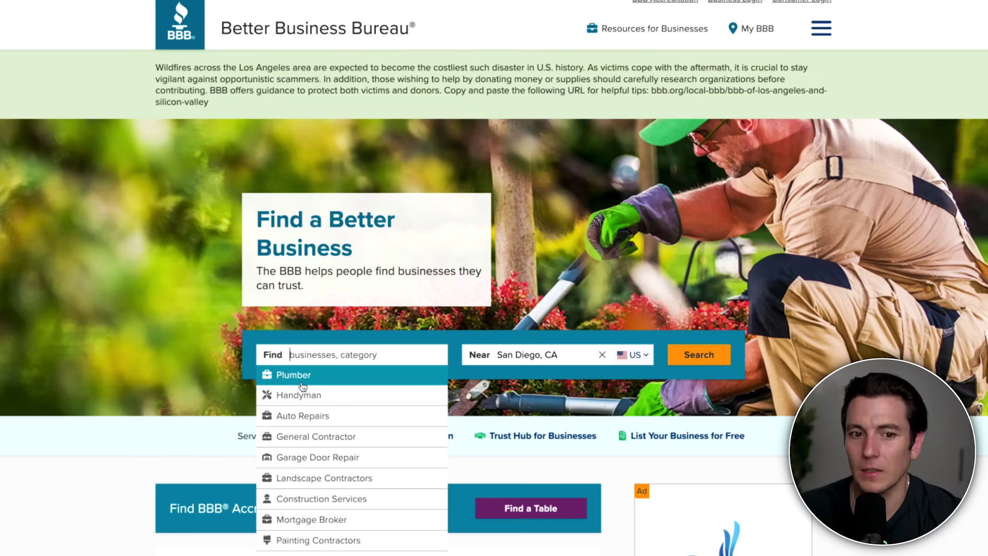
Find Plumber listings near San Diego, CA on BBB and select the results for copying.
scroll(293, 435, down, 3)
click(294, 251)
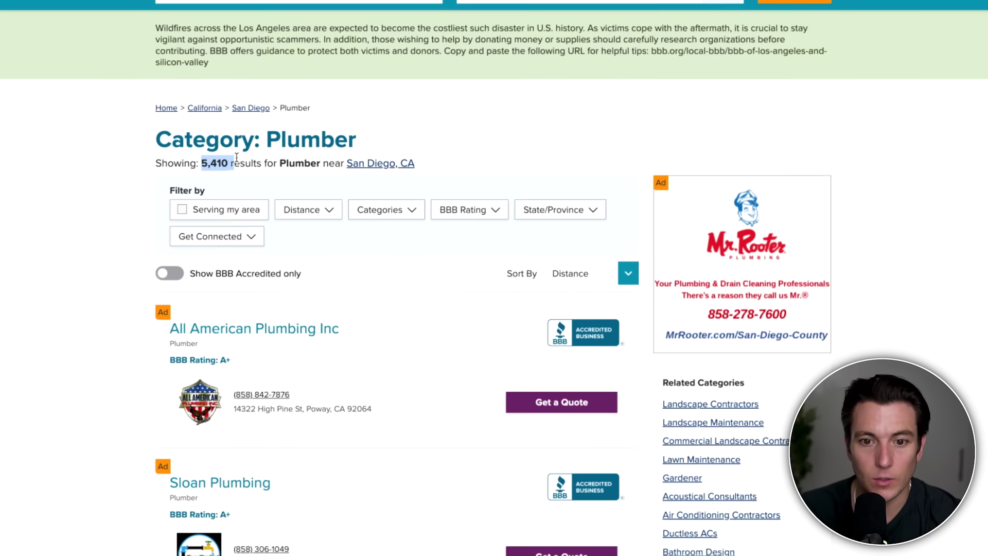
scroll(273, 324, down, 3)
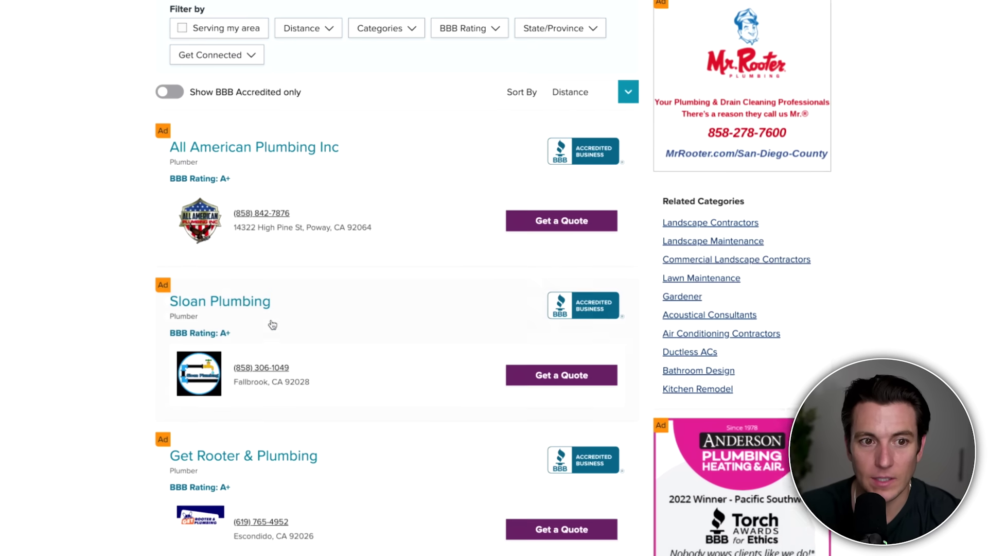
scroll(273, 324, down, 2)
scroll(236, 246, down, 1)
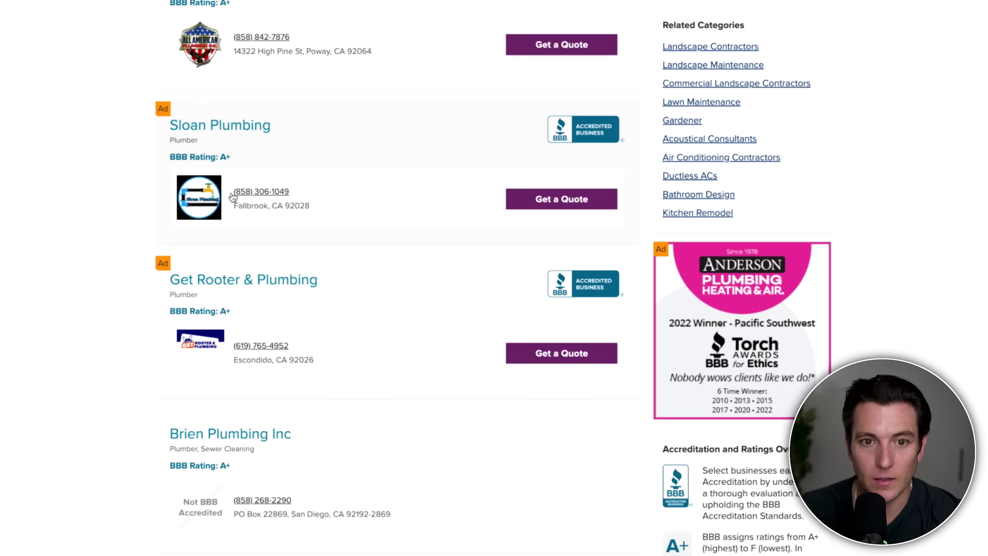
scroll(275, 200, down, 4)
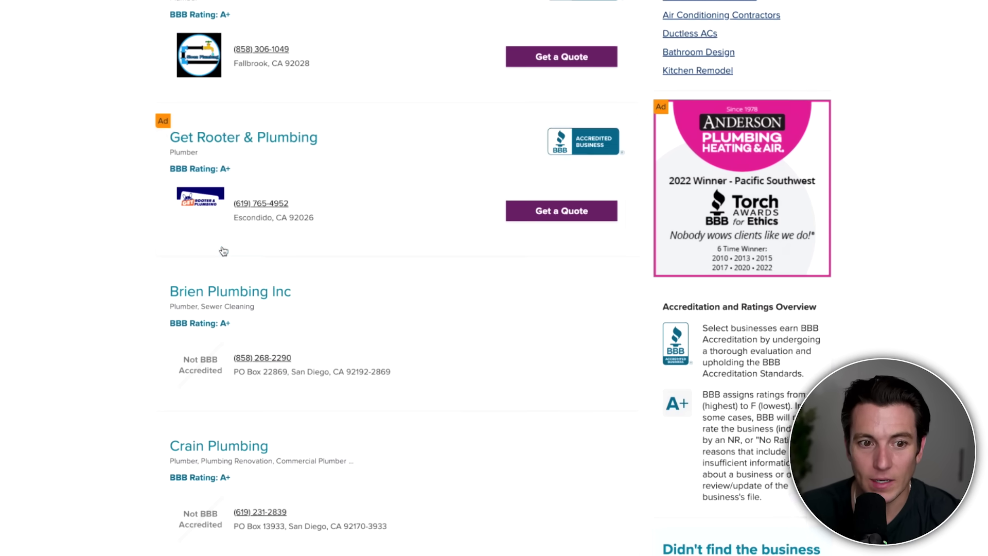
scroll(222, 252, down, 5)
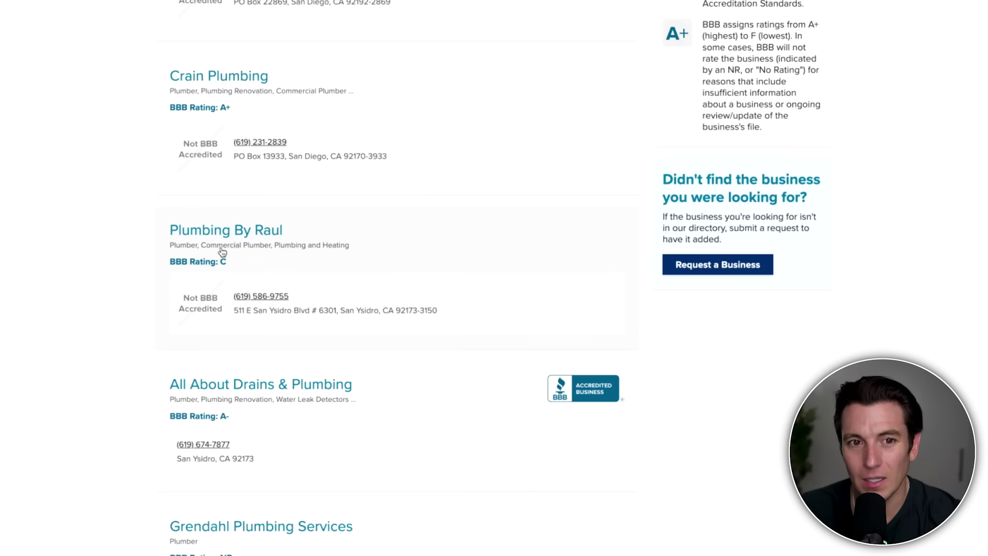
scroll(221, 253, down, 2)
scroll(212, 281, down, 10)
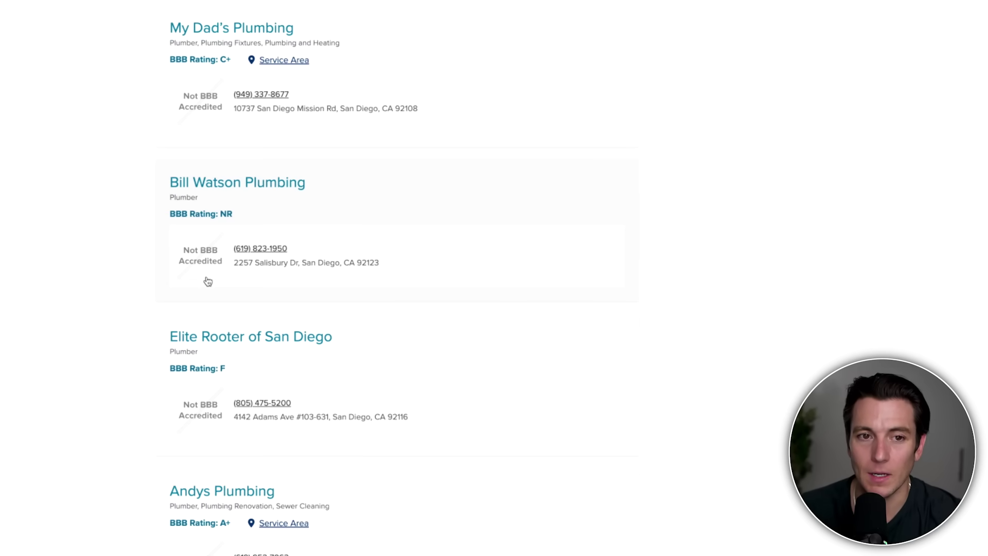
scroll(206, 283, up, 2)
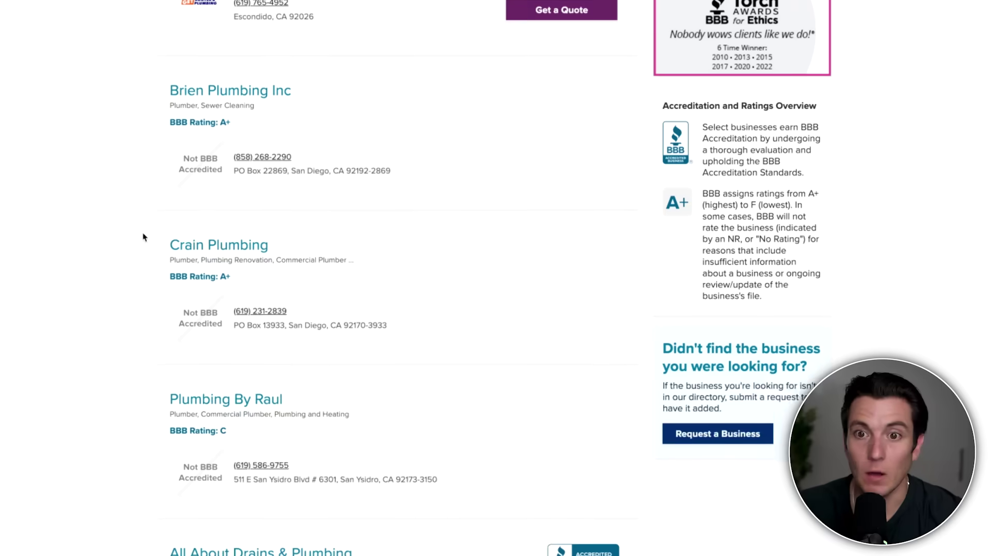
scroll(143, 237, up, 4)
scroll(360, 464, down, 15)
drag(88, 261, 574, 232)
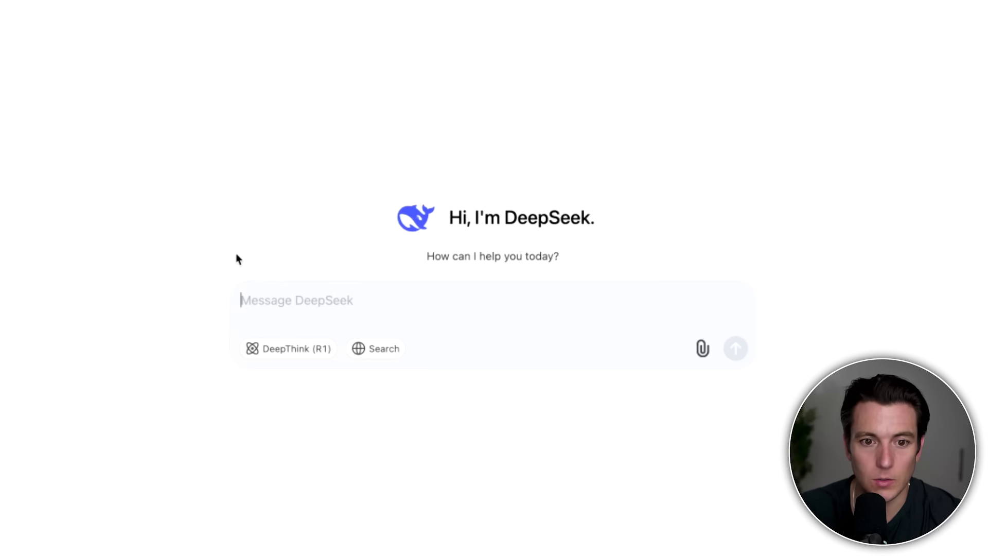
Paste the copied BBB plumber listings into a new DeepSeek chat.
key(super+v)
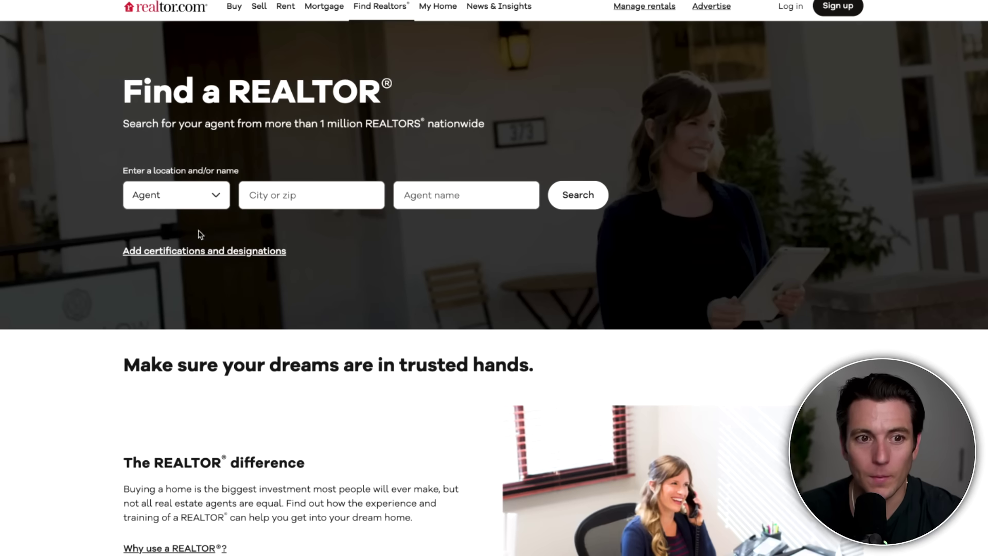
Search Realtor.com agents by city, filtered to 5+ ratings and 10+ recommendations.
click(312, 195)
click(359, 216)
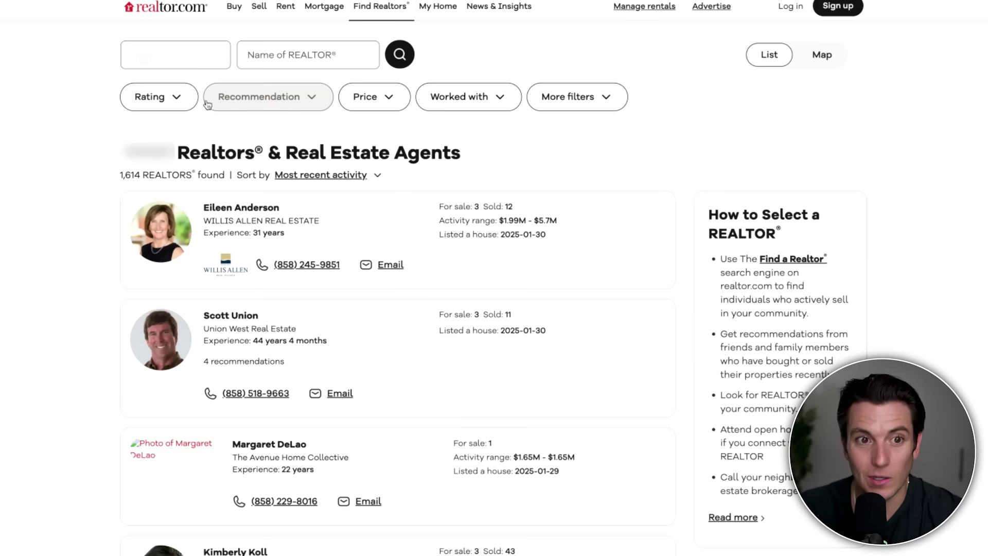
click(185, 98)
click(139, 129)
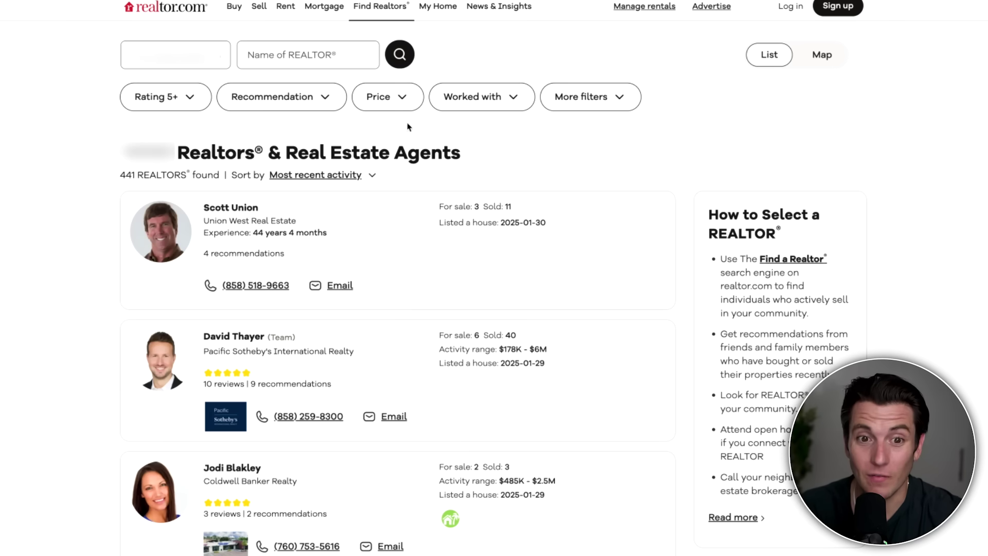
click(330, 98)
click(234, 198)
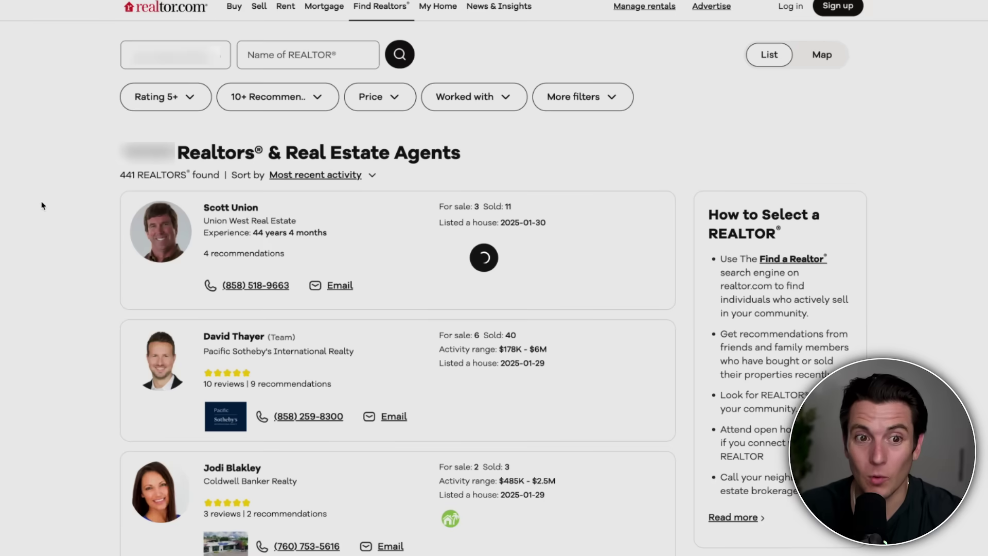
Select all 56 filtered agent listings on the page.
key(ctrl+a)
scroll(644, 517, down, 20)
scroll(643, 518, down, 15)
scroll(648, 274, up, 8)
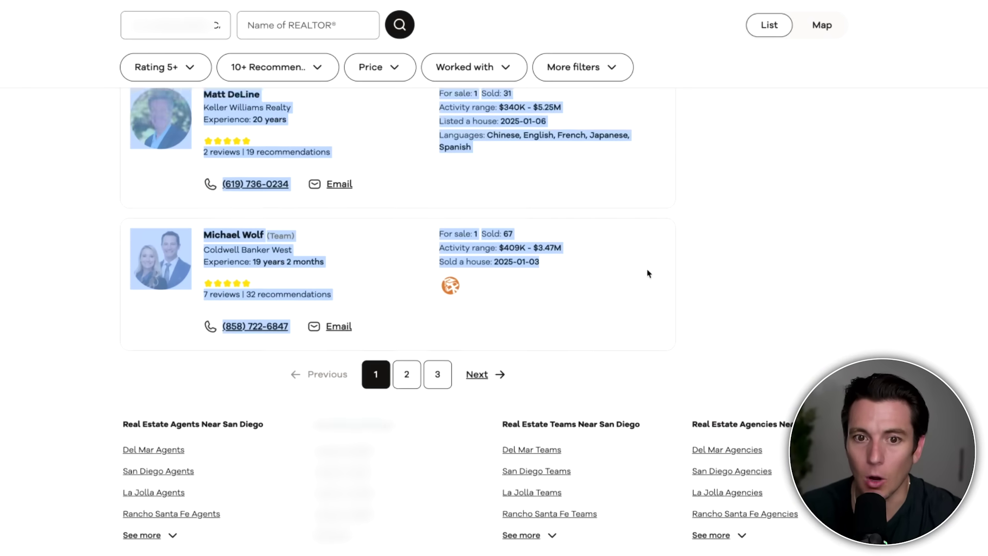
scroll(648, 273, down, 1)
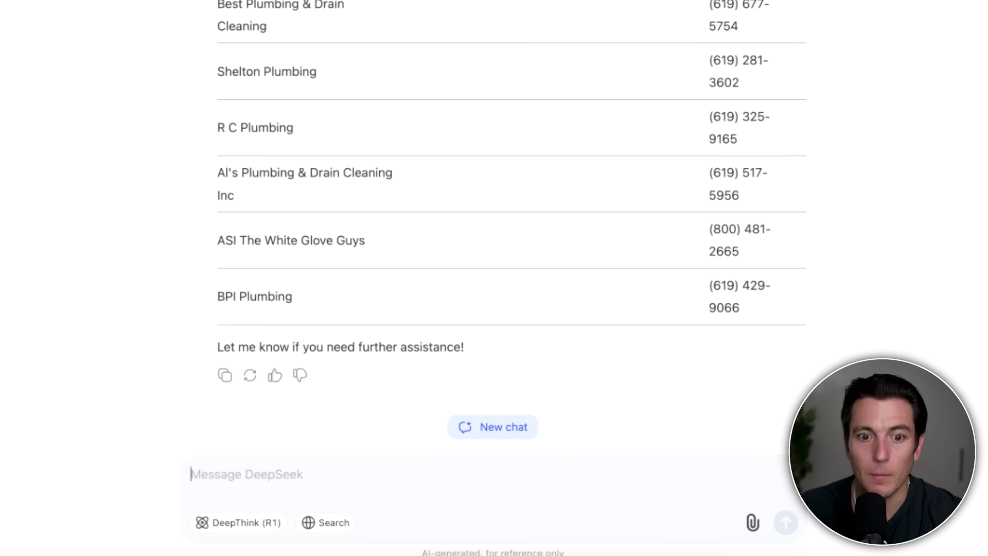
scroll(435, 48, up, 15)
scroll(414, 42, up, 2)
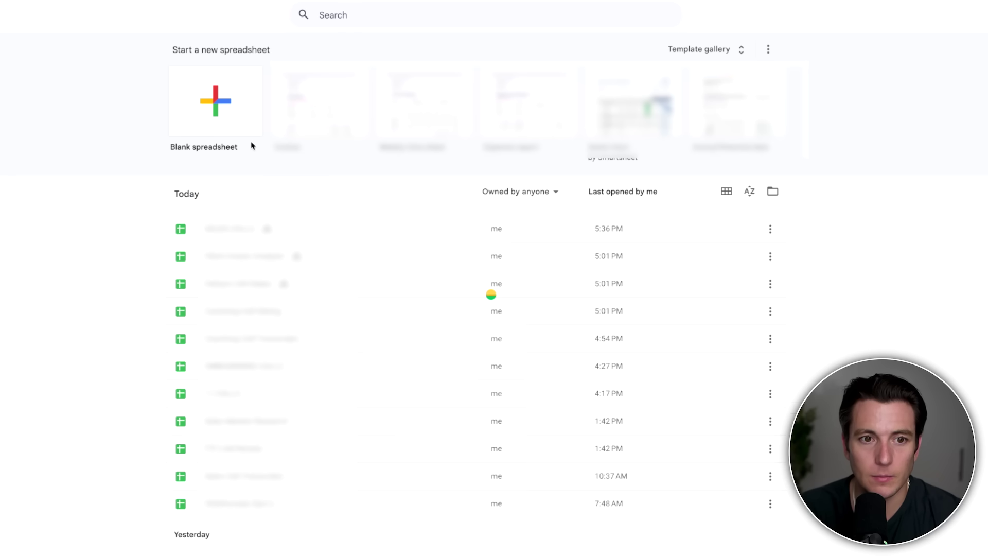
Paste the CSV text into a new blank spreadsheet and widen column A to show it.
click(251, 139)
key(ctrl+v)
key(Down)
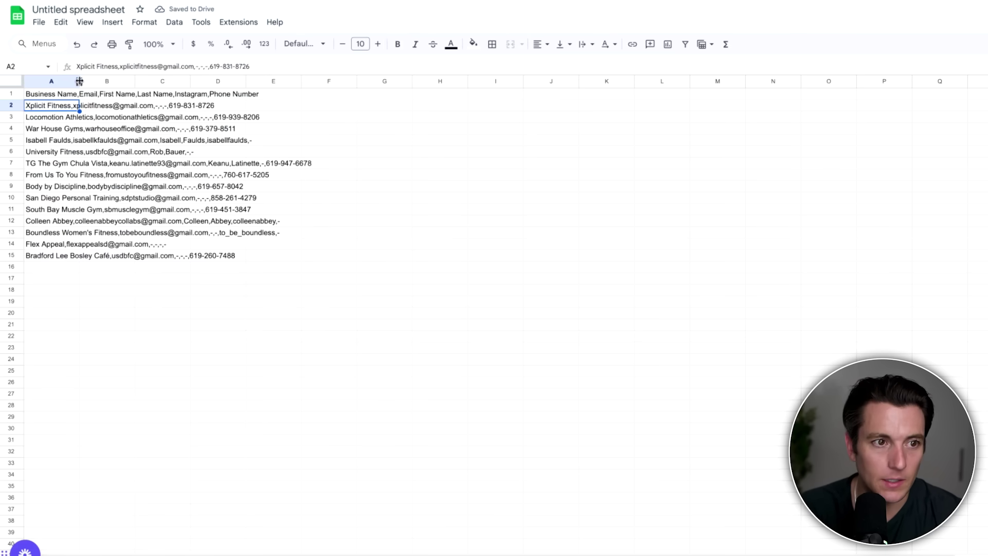
drag(79, 81, 160, 81)
click(21, 81)
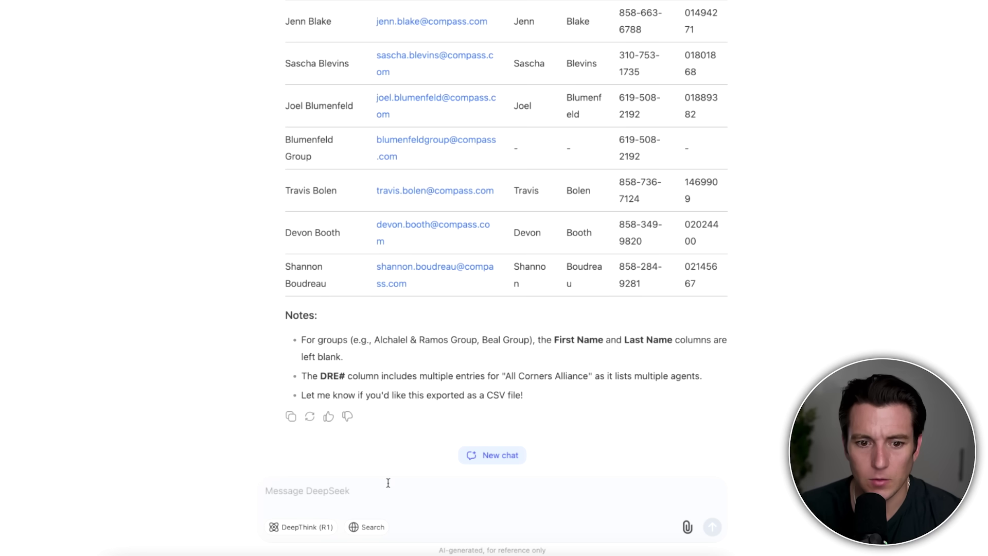
Send DeepSeek the request 'turn this into a csv' and select the returned agent table.
text(turn this into a csv file that i can down)
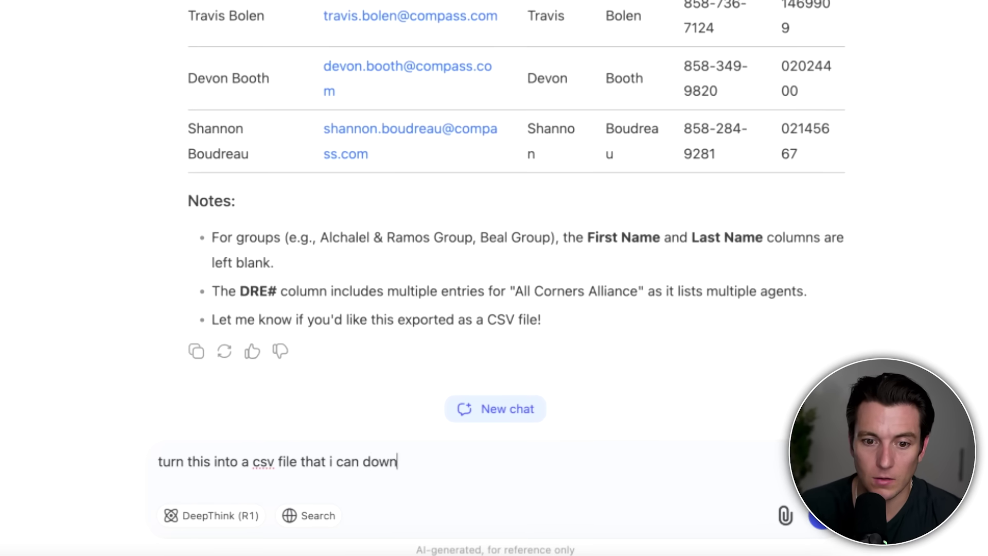
key(Return)
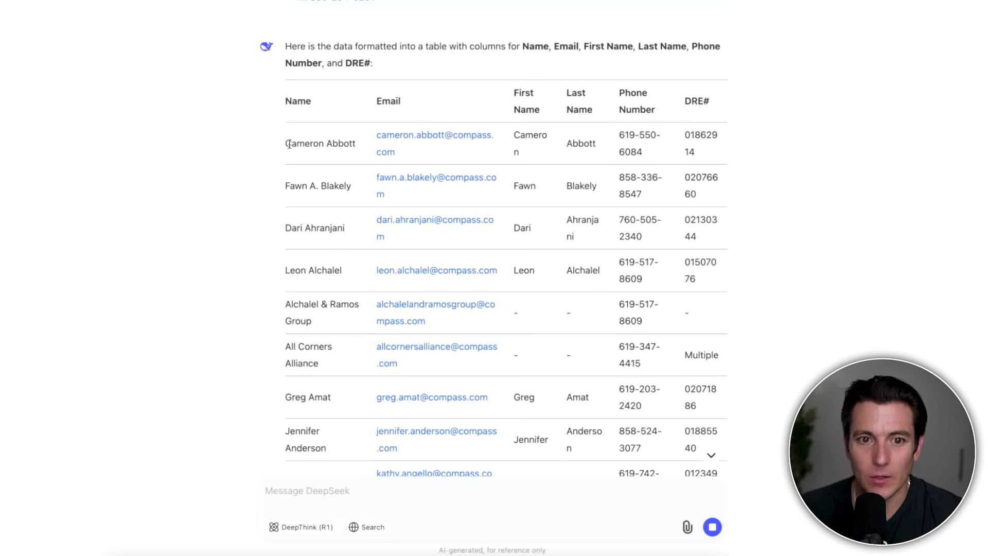
drag(288, 144, 641, 472)
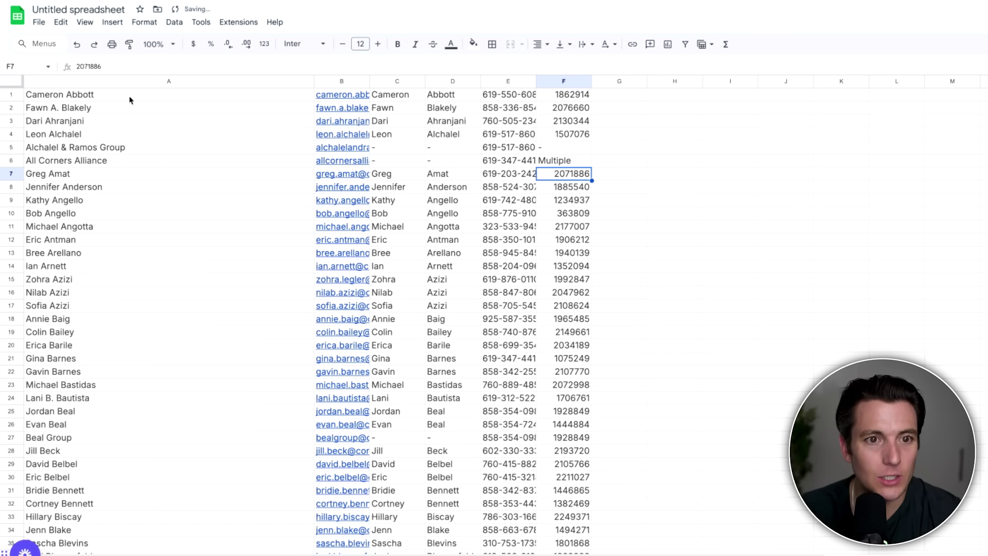
Select row 1 and download the agent sheet as a Comma Separated Values (.csv) file.
click(12, 94)
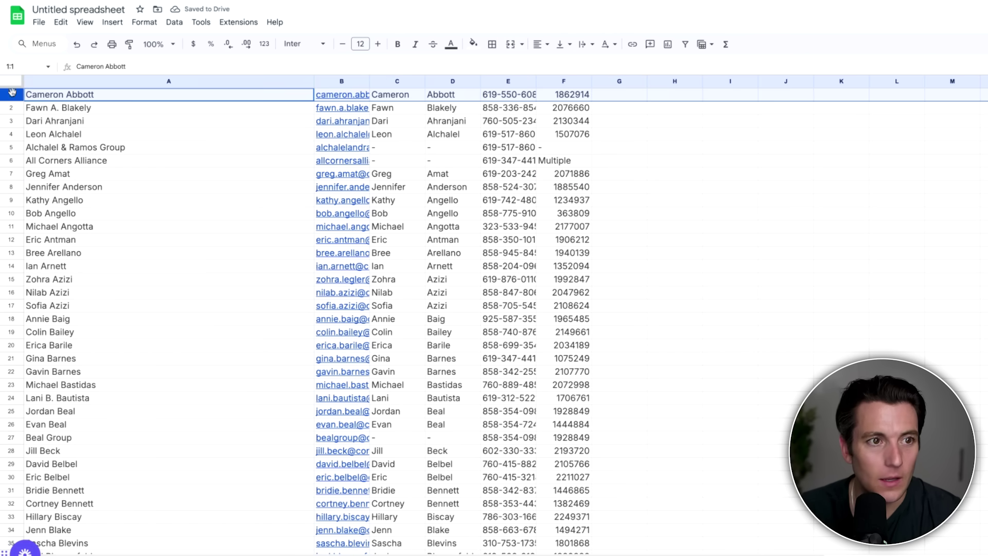
click(40, 23)
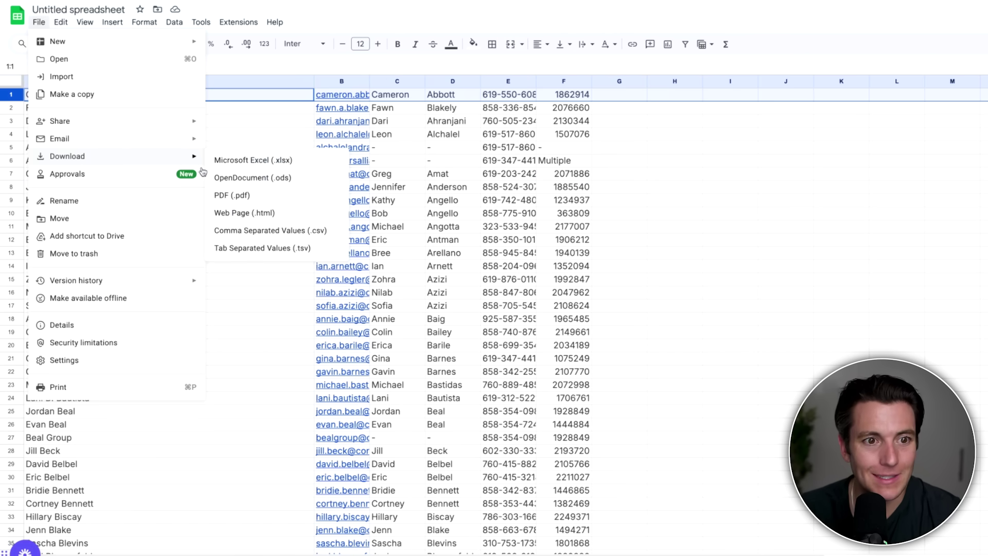
click(331, 230)
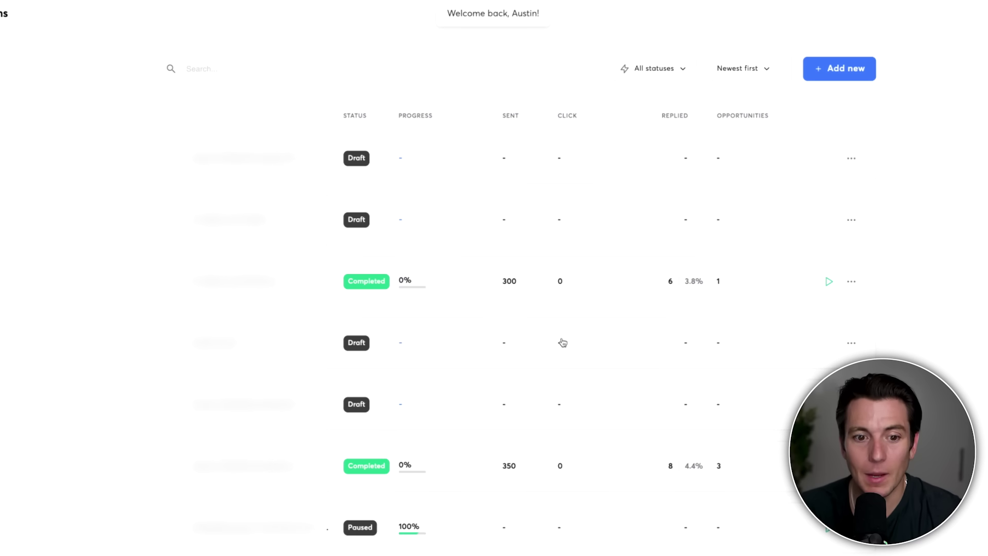
Upload the downloaded agent CSV file as leads into the chosen campaign.
click(536, 247)
click(514, 362)
click(339, 183)
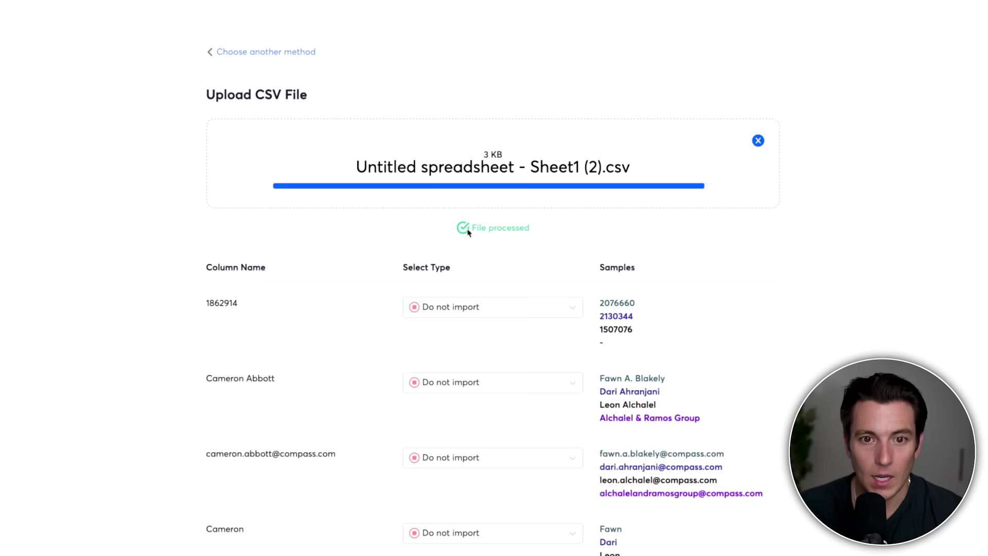
scroll(457, 249, down, 6)
Map the CSV columns to Company Name, Email, First Name, Last Name and Phone.
click(479, 185)
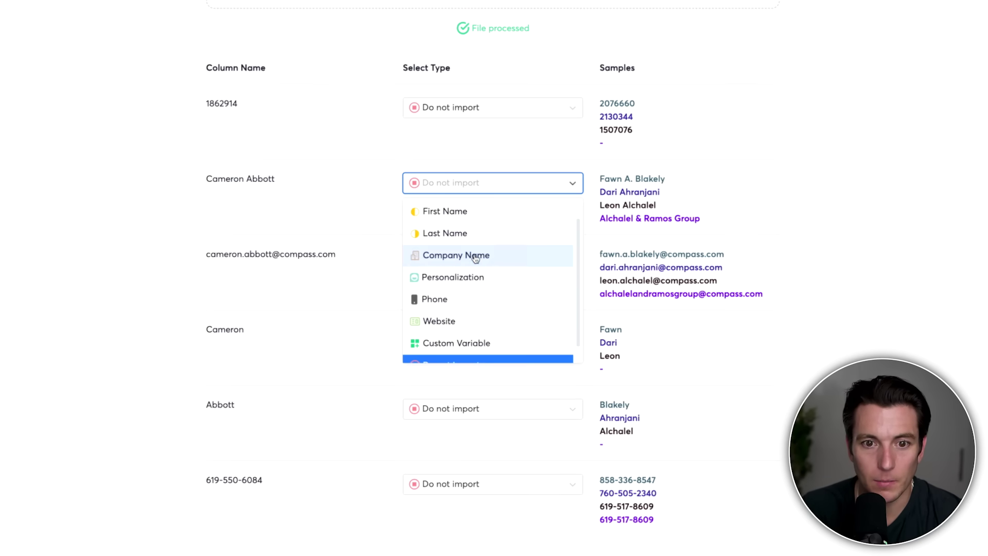
click(486, 259)
click(456, 296)
click(474, 335)
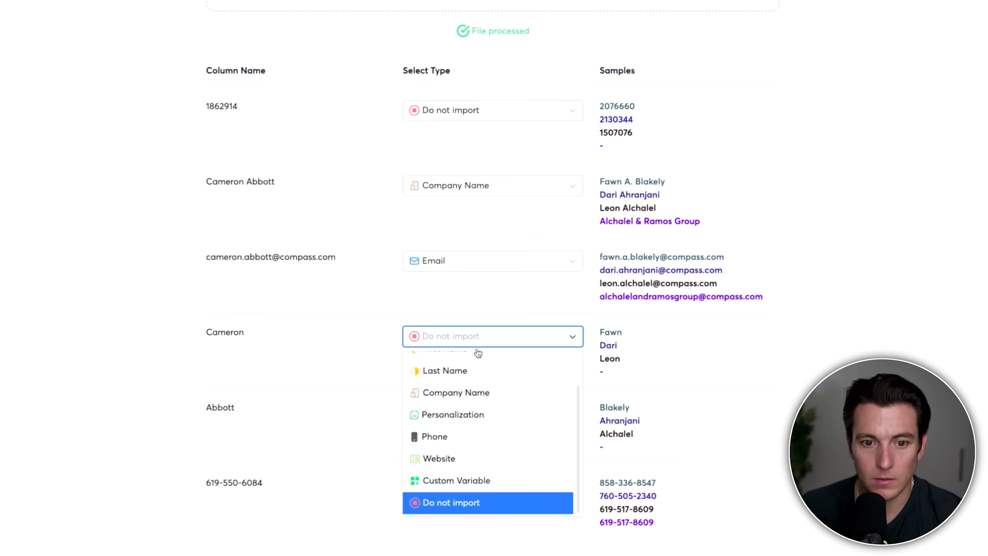
click(453, 355)
click(470, 410)
click(452, 426)
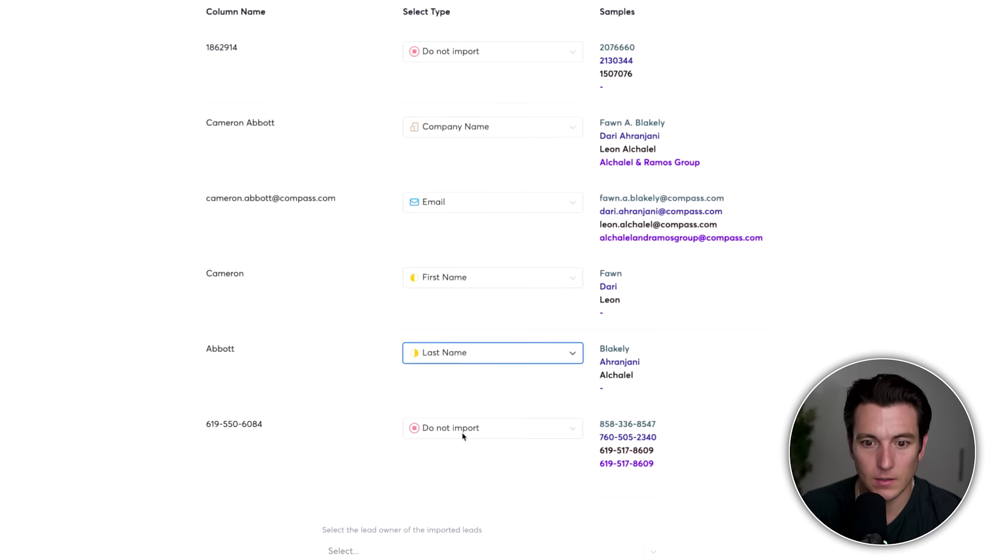
click(463, 435)
click(438, 493)
scroll(471, 371, down, 4)
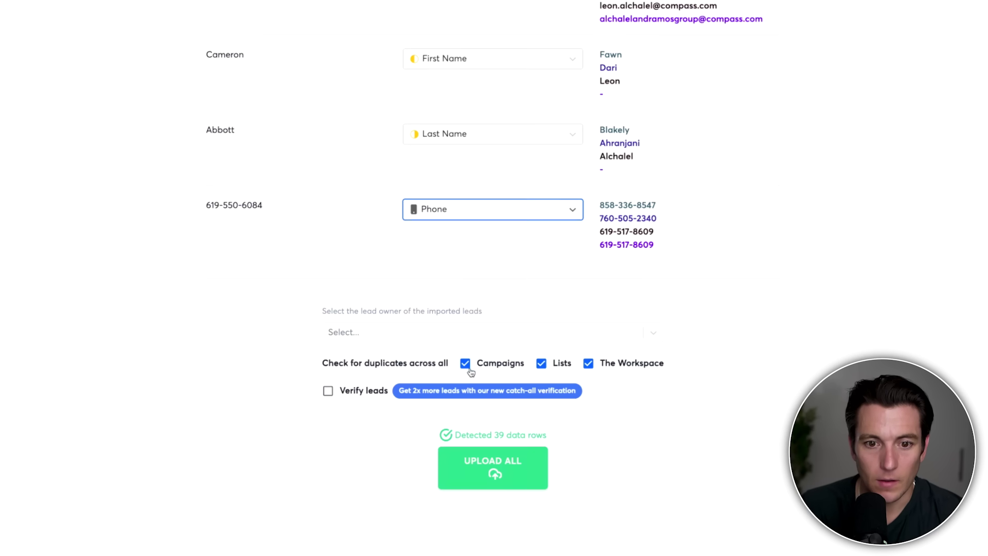
Upload all 39 leads into the campaign with UPLOAD ALL.
click(493, 466)
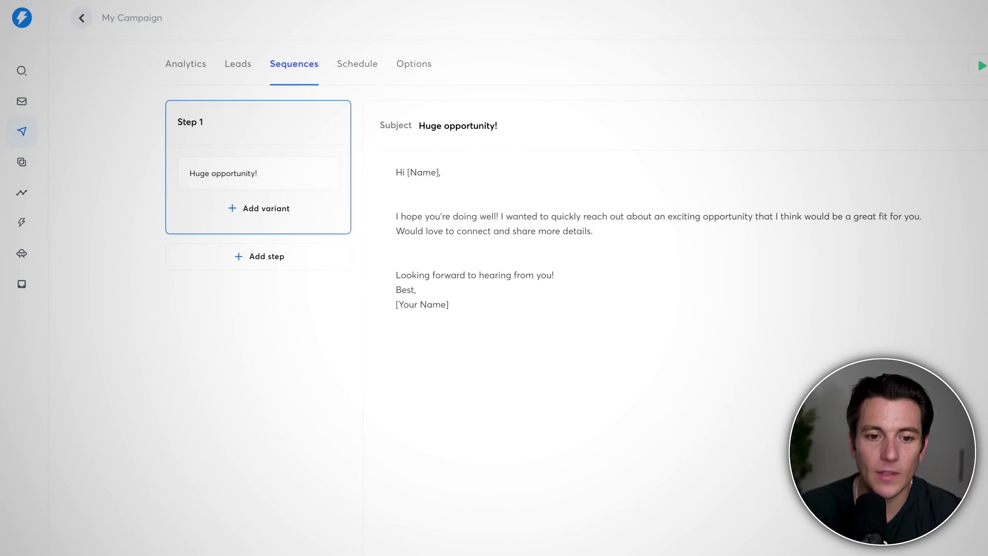